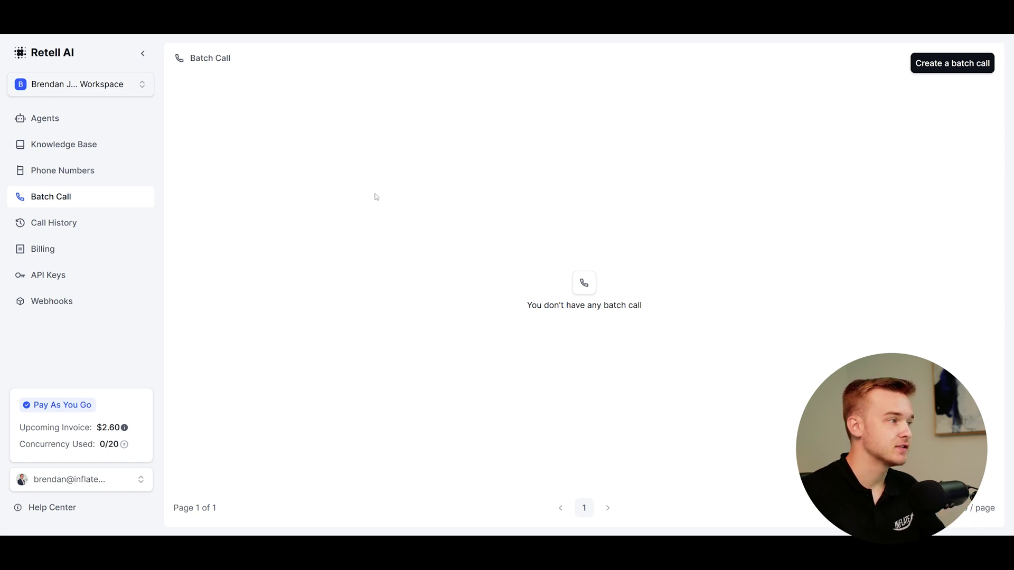
Step: Check the phone number list, then start a new batch call named 'Test List'
click(122, 170)
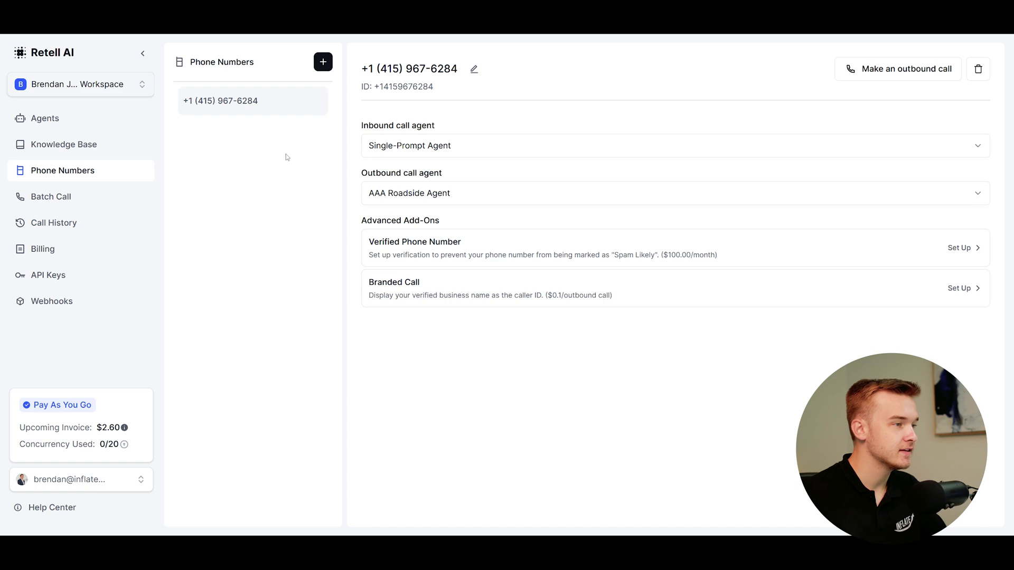
click(103, 204)
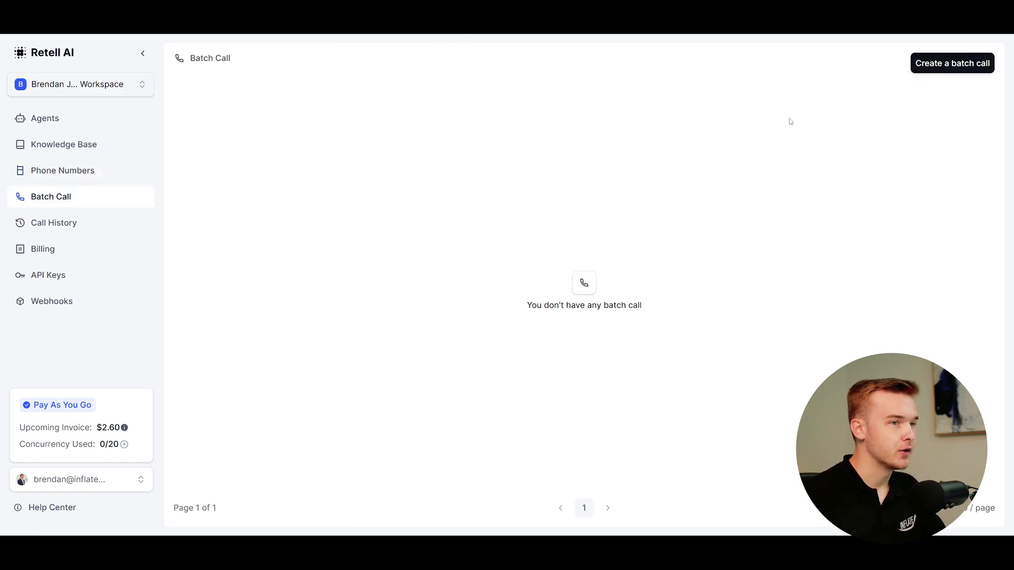
click(961, 67)
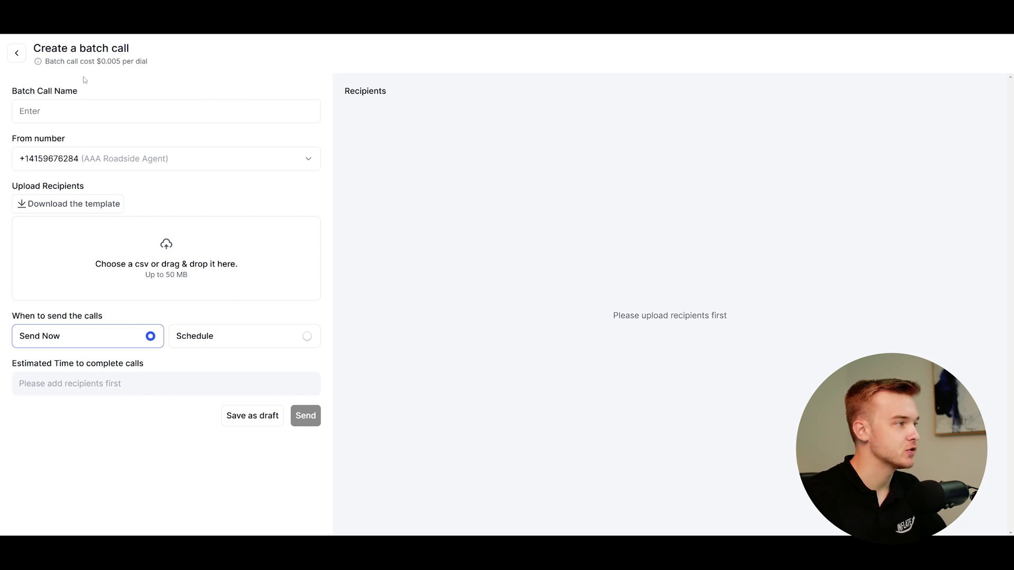
click(94, 108)
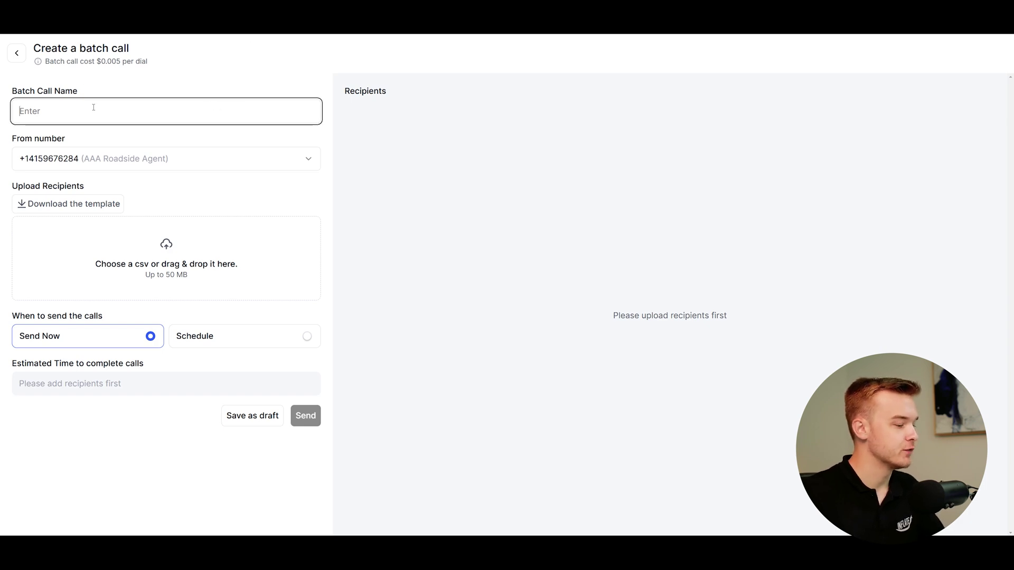
text(Test)
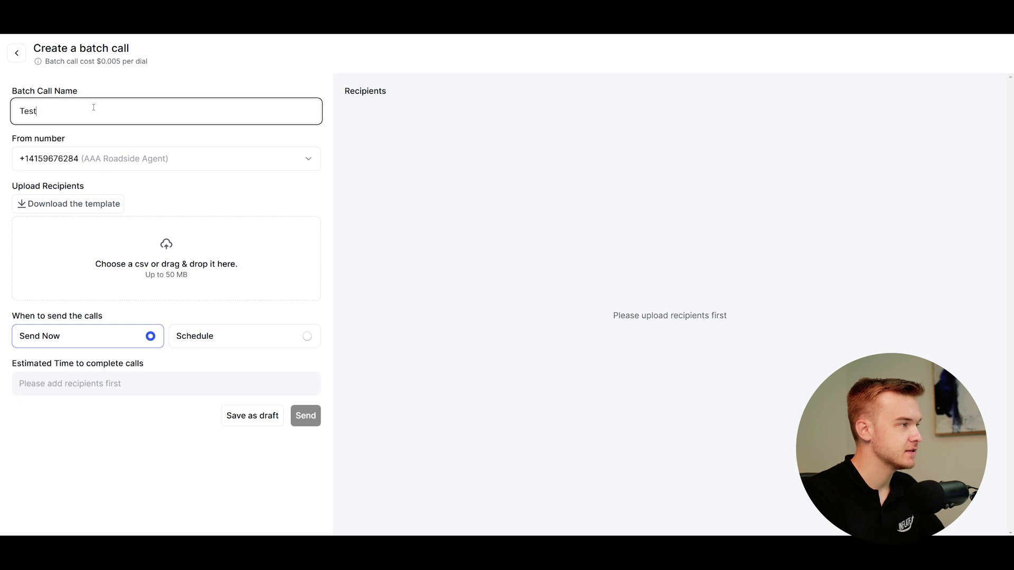
text( List)
Step: Keep AAA Roadside Agent as the caller number and download the recipients template
click(101, 162)
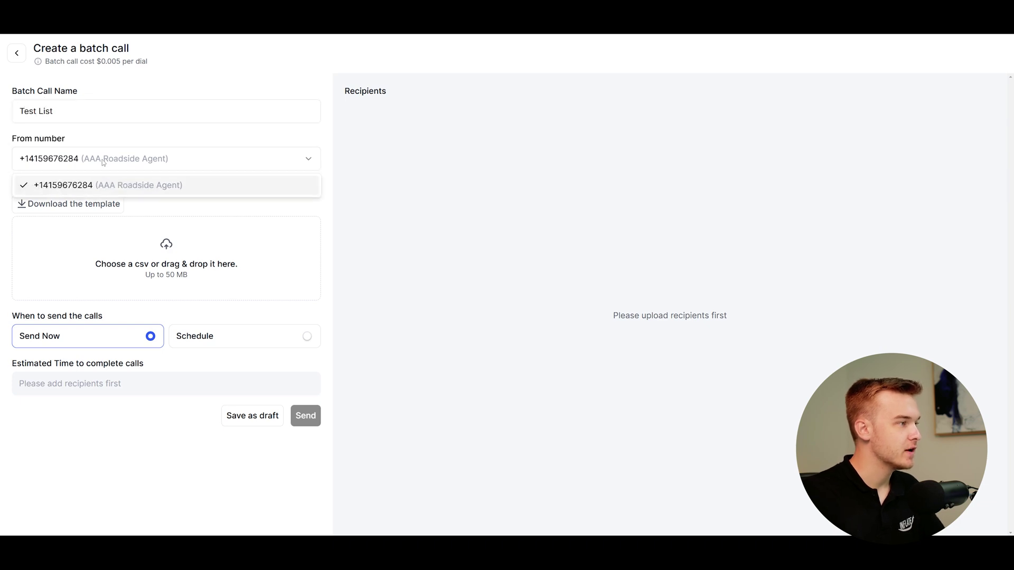
click(102, 139)
click(103, 136)
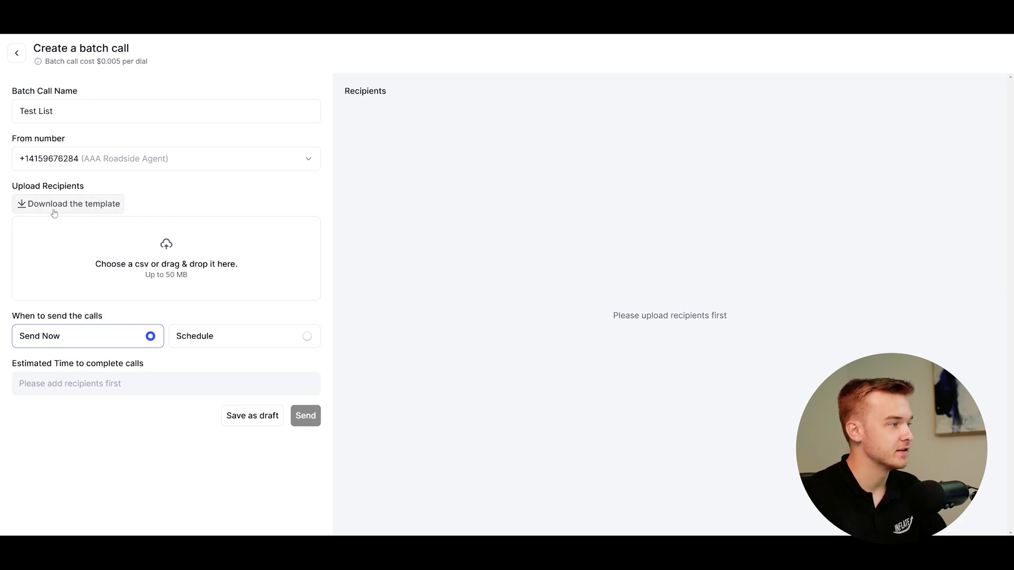
click(95, 209)
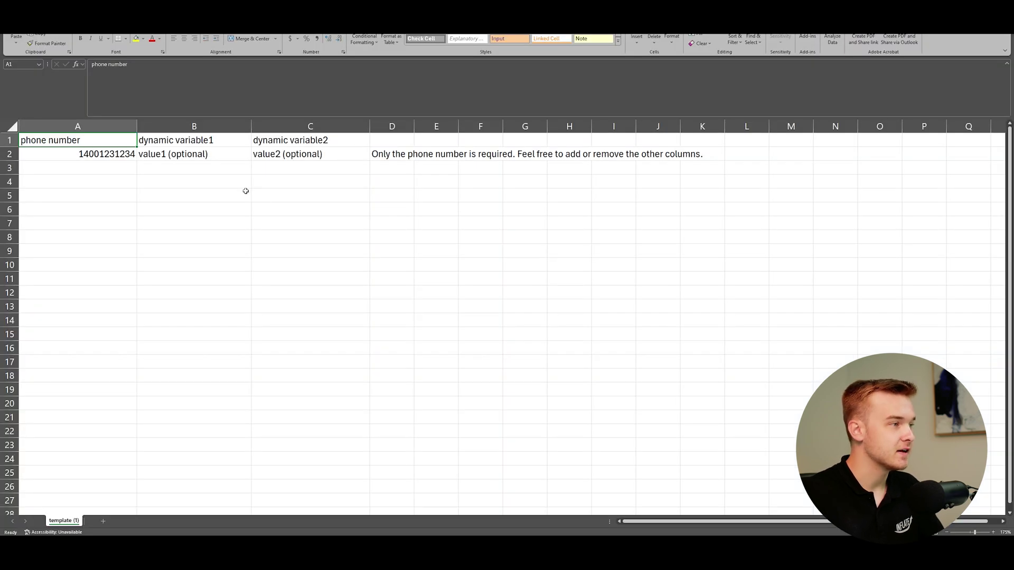
click(276, 207)
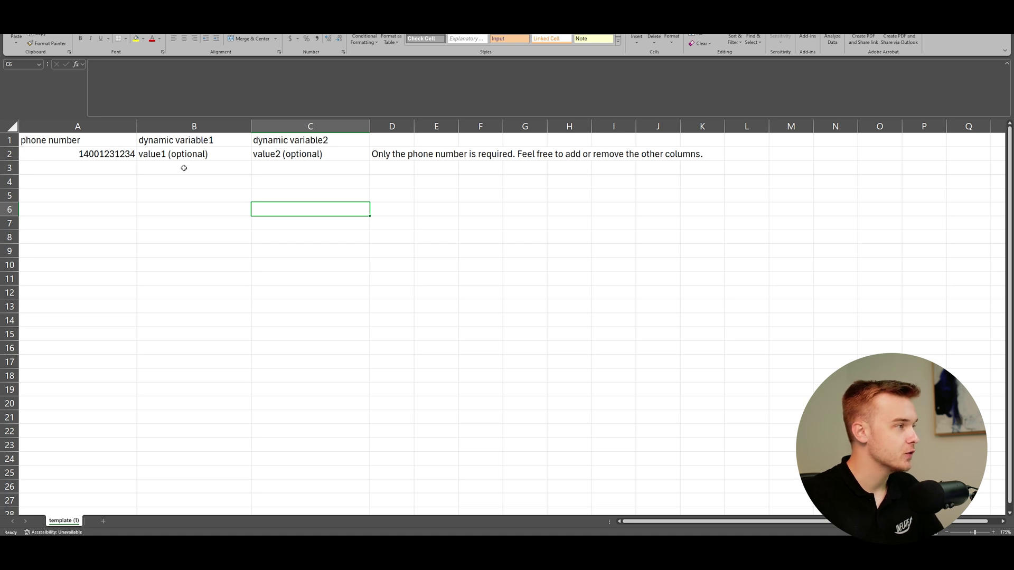
click(87, 144)
click(86, 154)
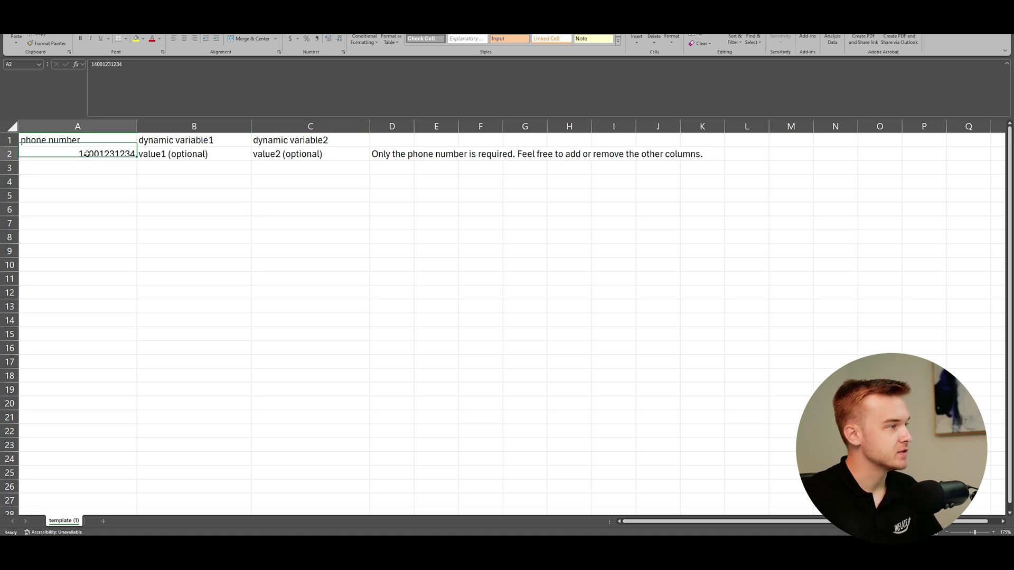
drag(86, 153, 94, 333)
click(199, 262)
drag(114, 155, 112, 182)
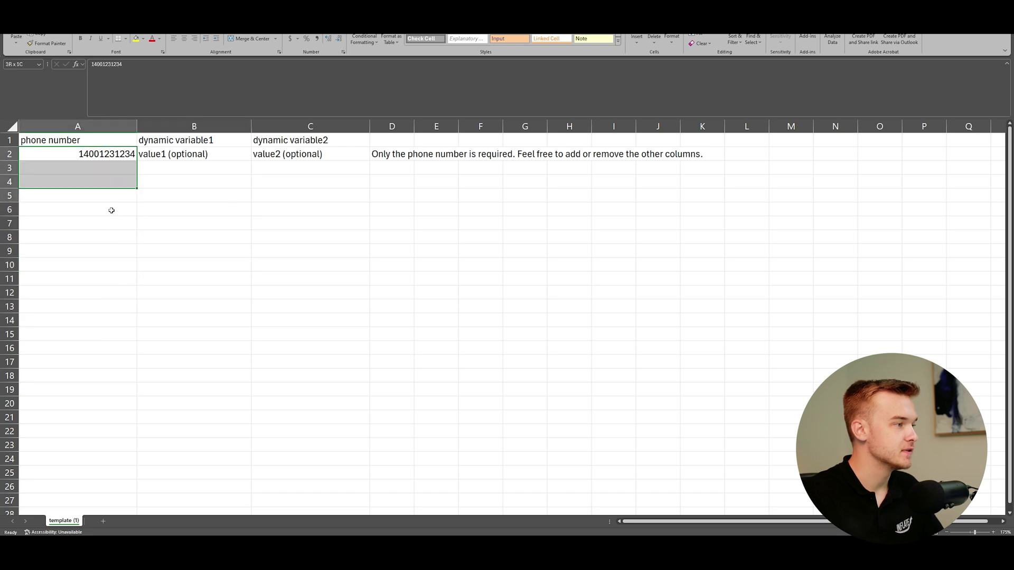
click(201, 263)
drag(191, 143, 280, 142)
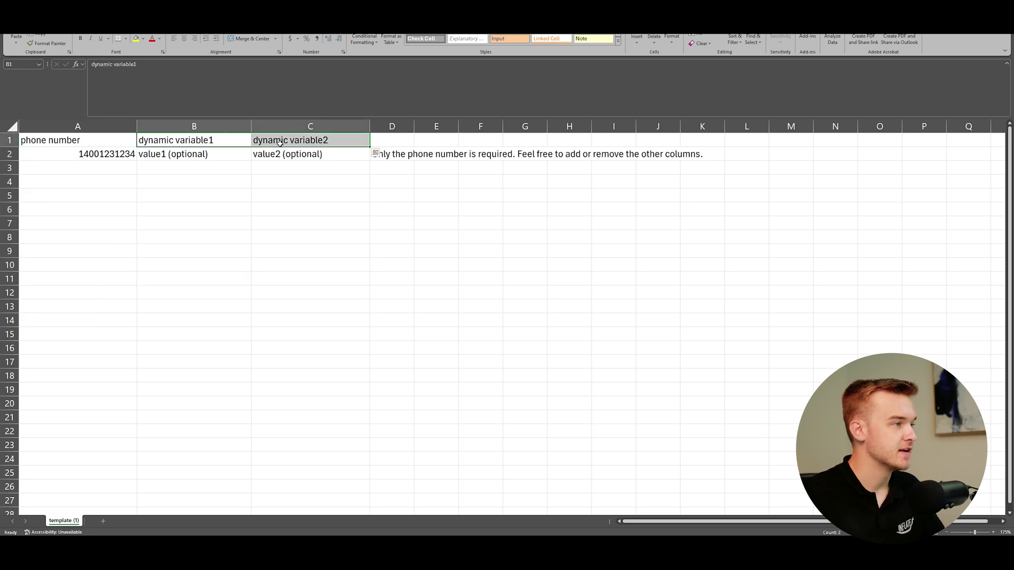
click(295, 185)
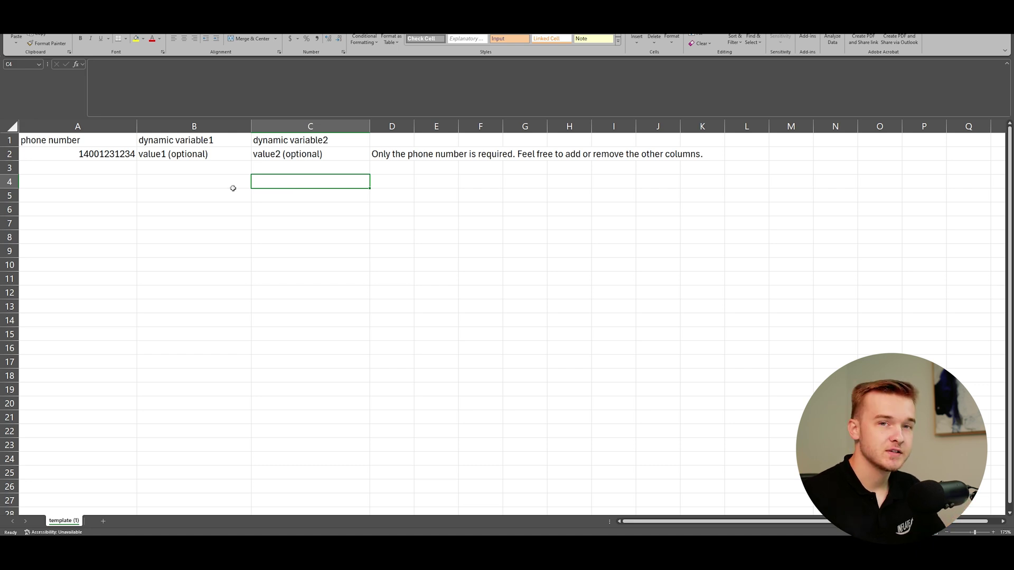
double_click(206, 143)
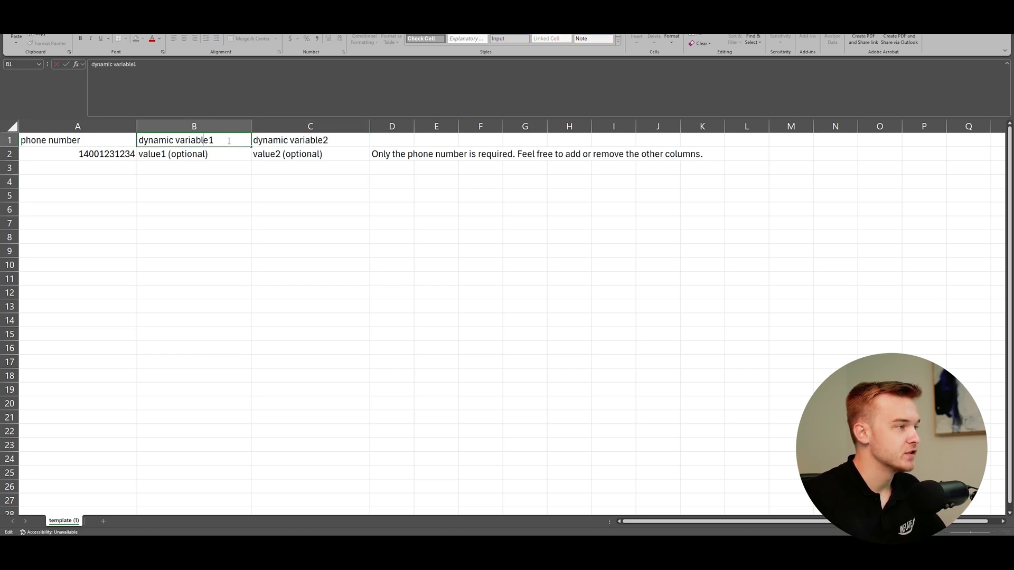
Step: Rename the B1 header to 'name' and enter the contact's name in B2
drag(235, 141, 138, 140)
text(name)
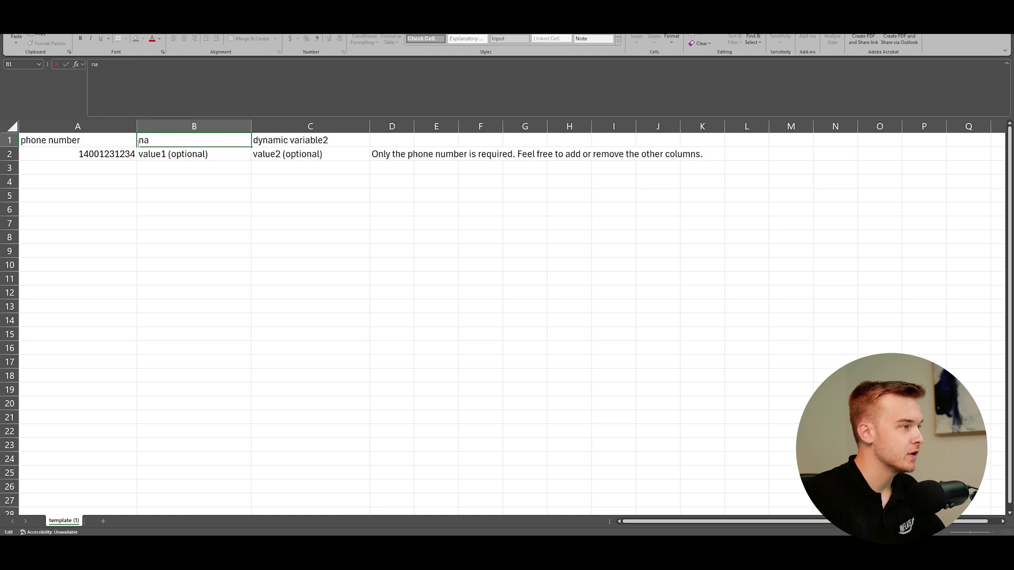
double_click(195, 155)
drag(208, 154, 138, 154)
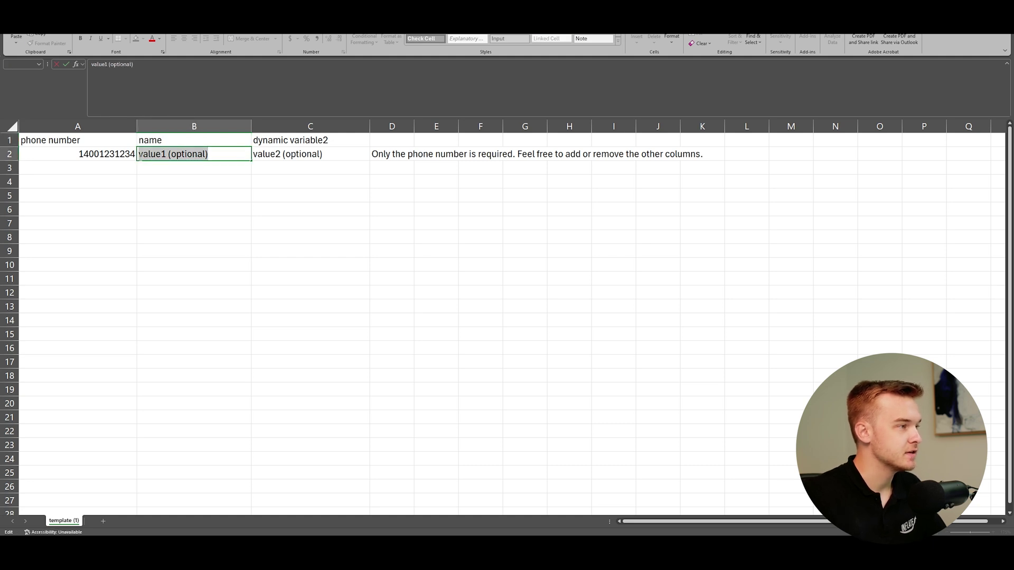
text(Brendan)
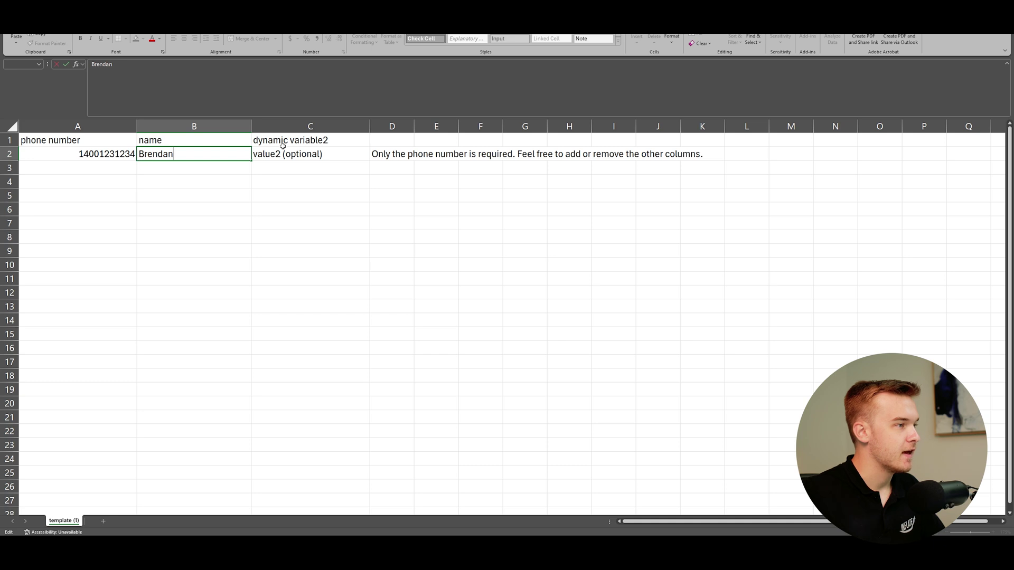
Step: Rename the C1 header to 'Location' and enter the contact's street address in C2
double_click(291, 141)
drag(328, 140, 253, 140)
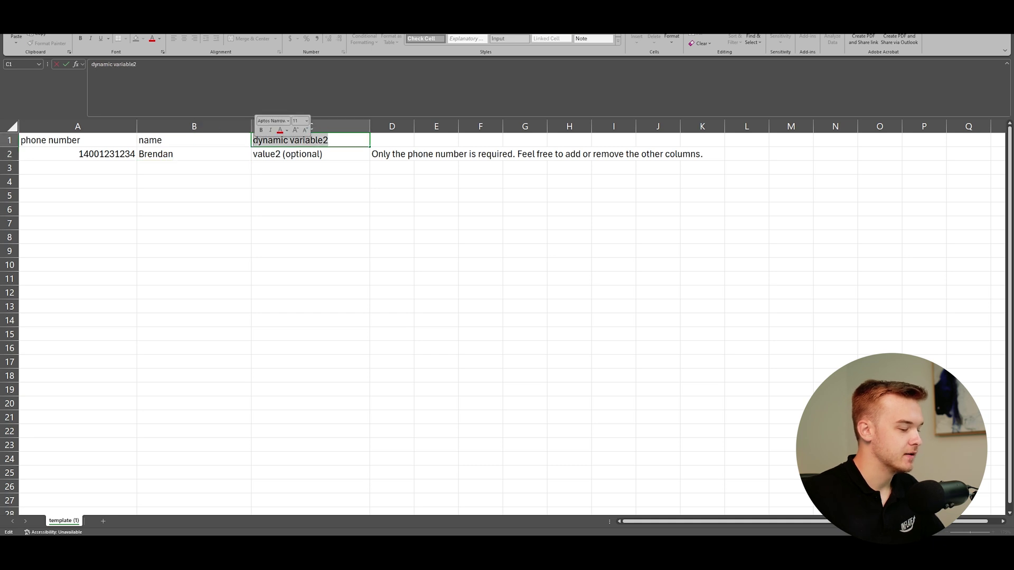
text(Location)
double_click(267, 154)
drag(322, 154, 253, 154)
text(123)
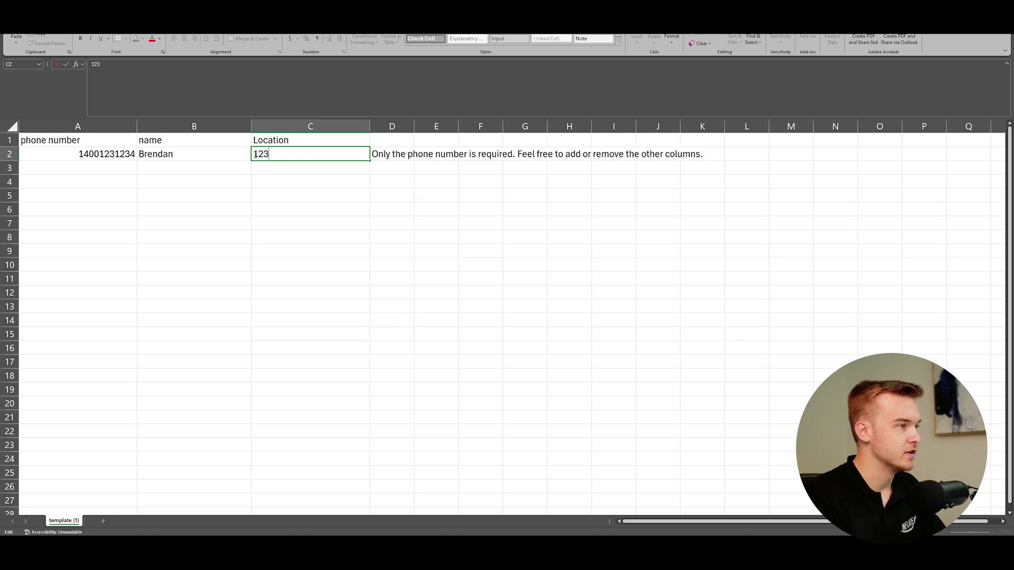
text( Main Ste)
key(BackSpace)
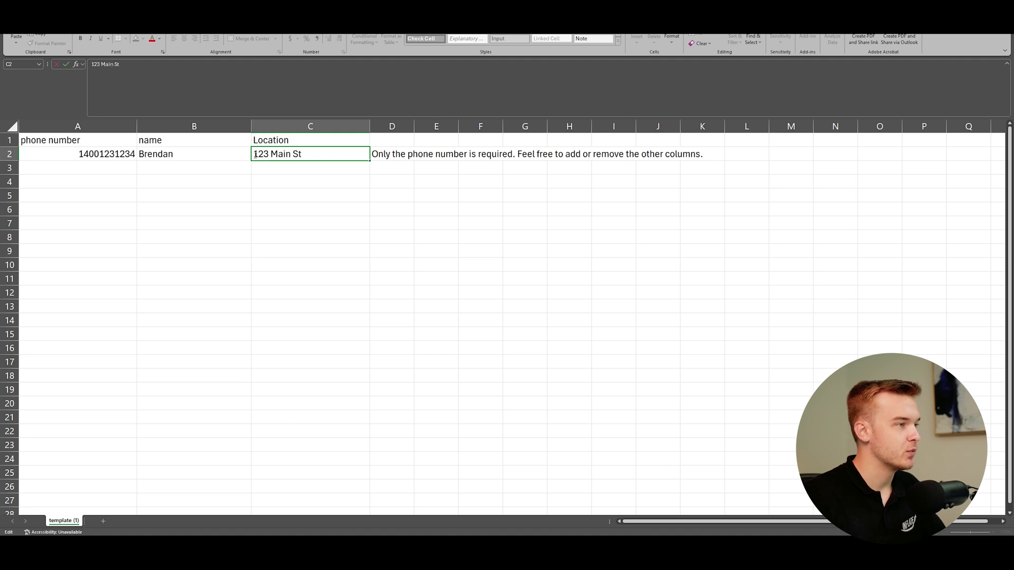
text(reet)
click(440, 179)
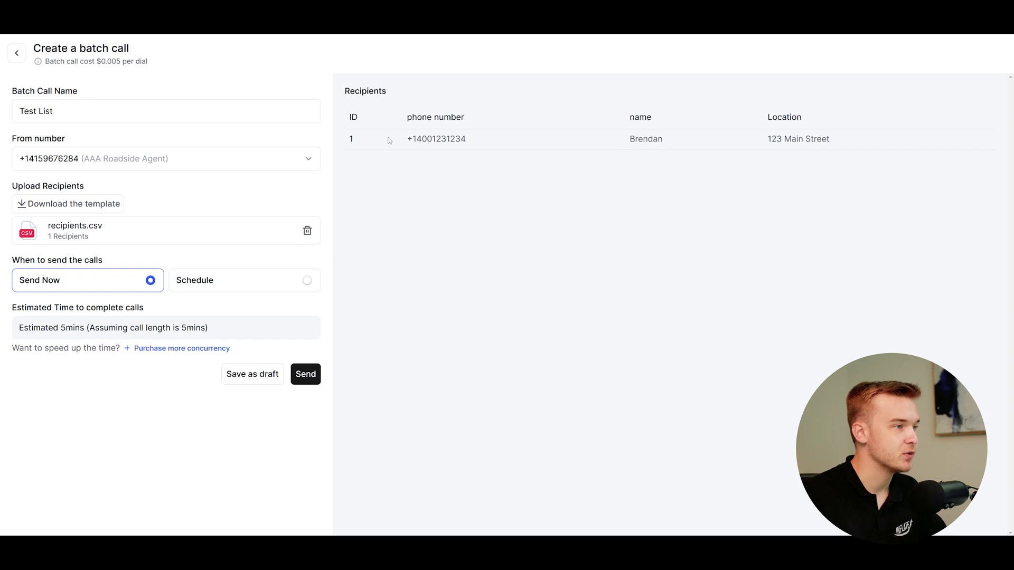
Step: Review the recipient's phone number, name and Location values, then choose Schedule timing
drag(394, 120, 491, 146)
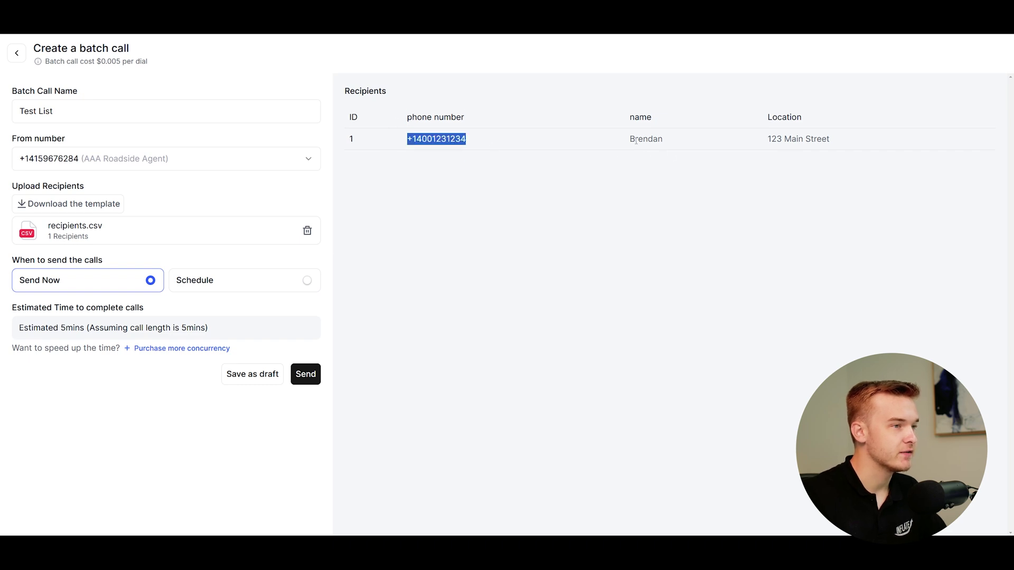
drag(628, 139, 753, 145)
click(848, 167)
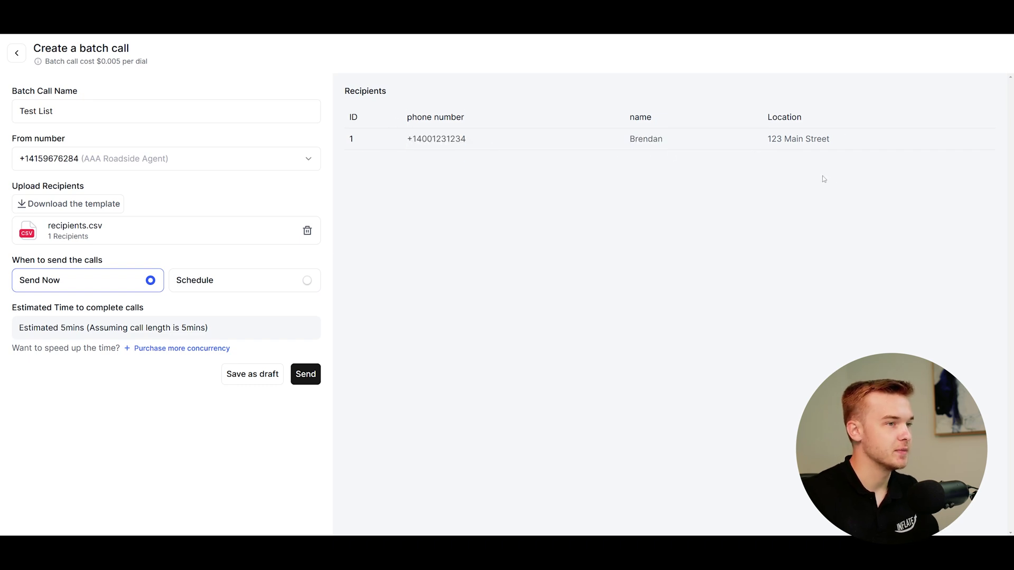
drag(627, 117, 657, 120)
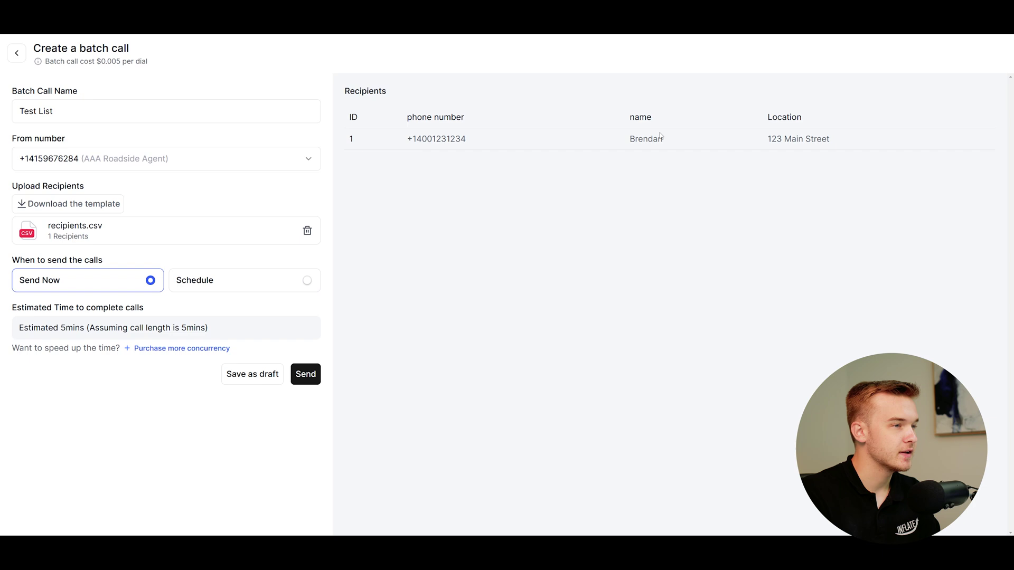
drag(629, 117, 801, 117)
click(804, 121)
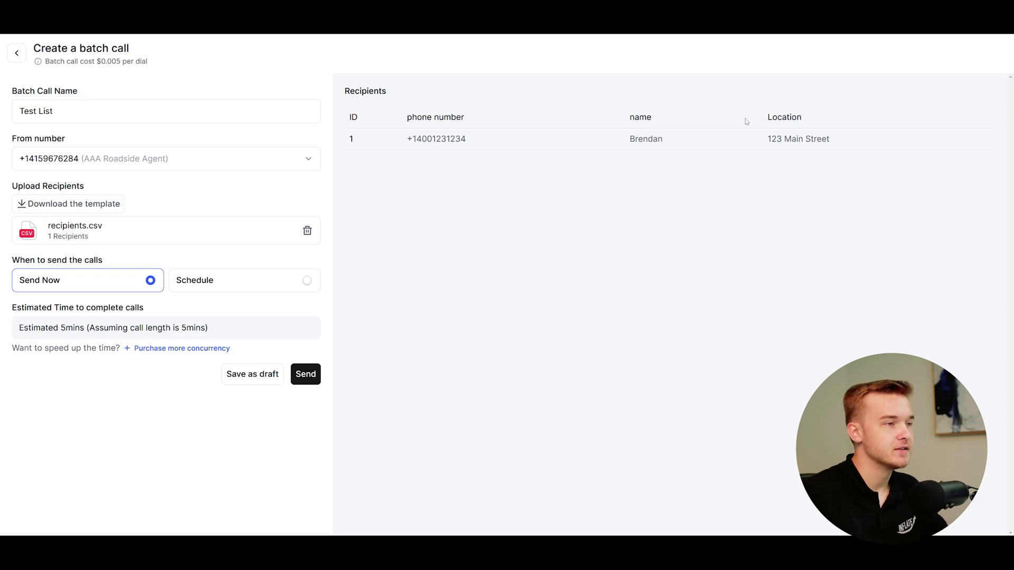
drag(628, 121, 665, 119)
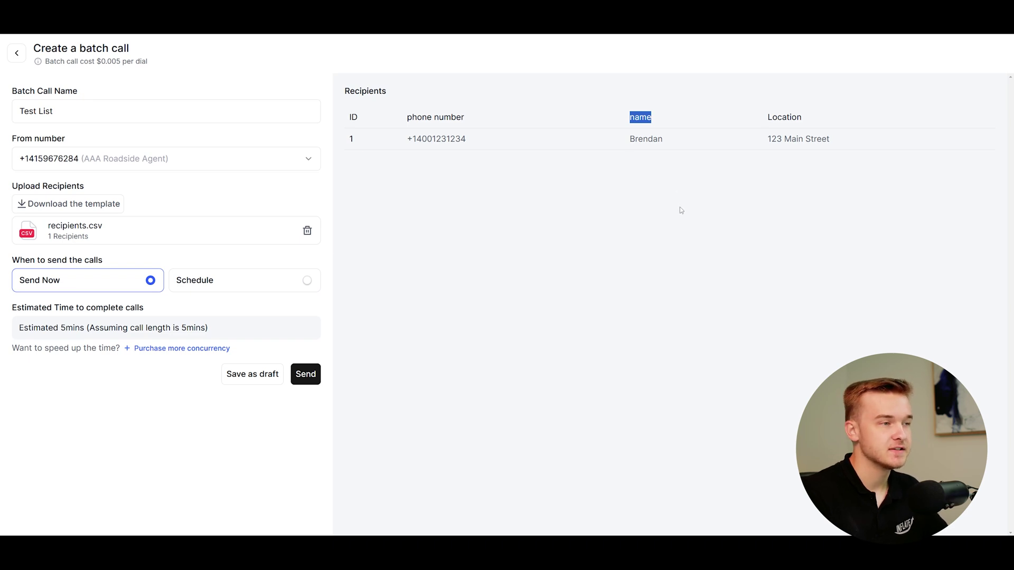
click(745, 135)
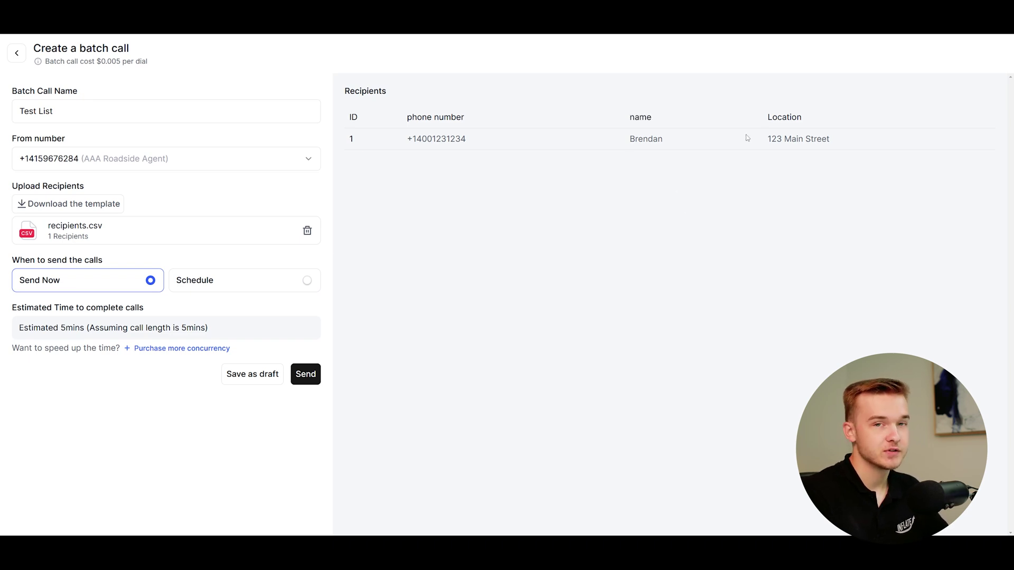
drag(751, 140, 838, 138)
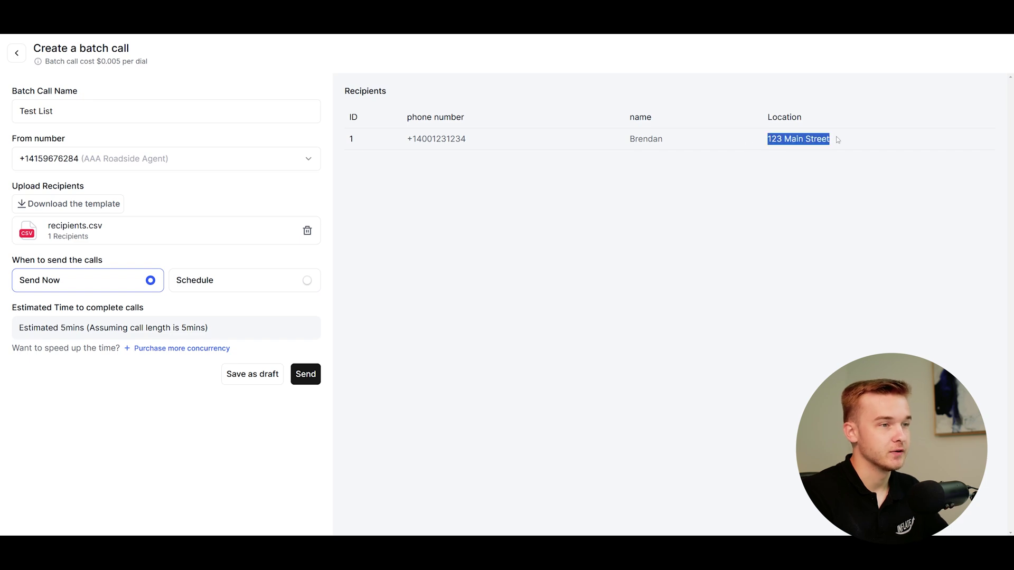
click(792, 140)
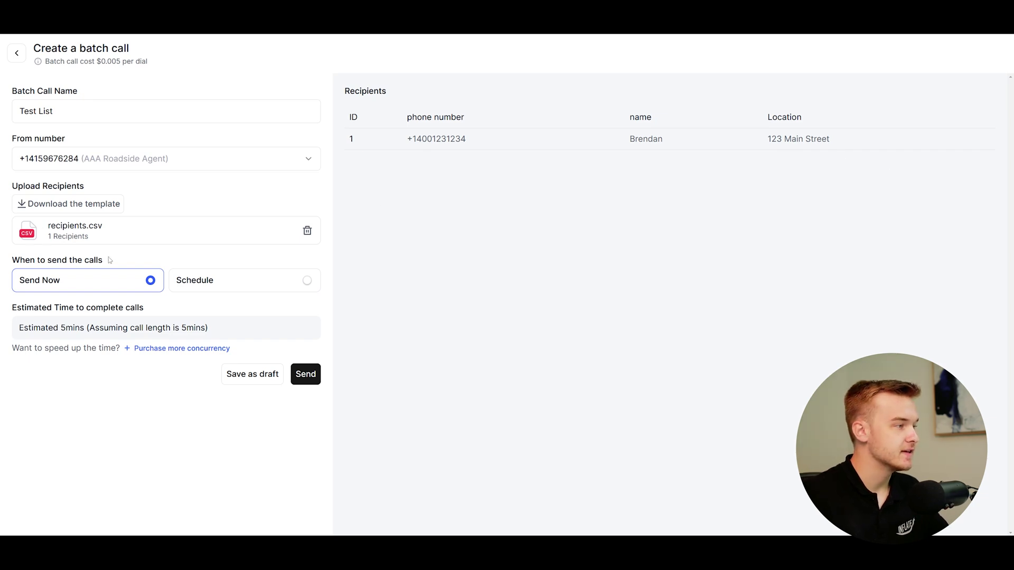
click(210, 288)
Step: Schedule the calls for 8 December 2024, keeping the Australia/Sydney timezone
click(142, 315)
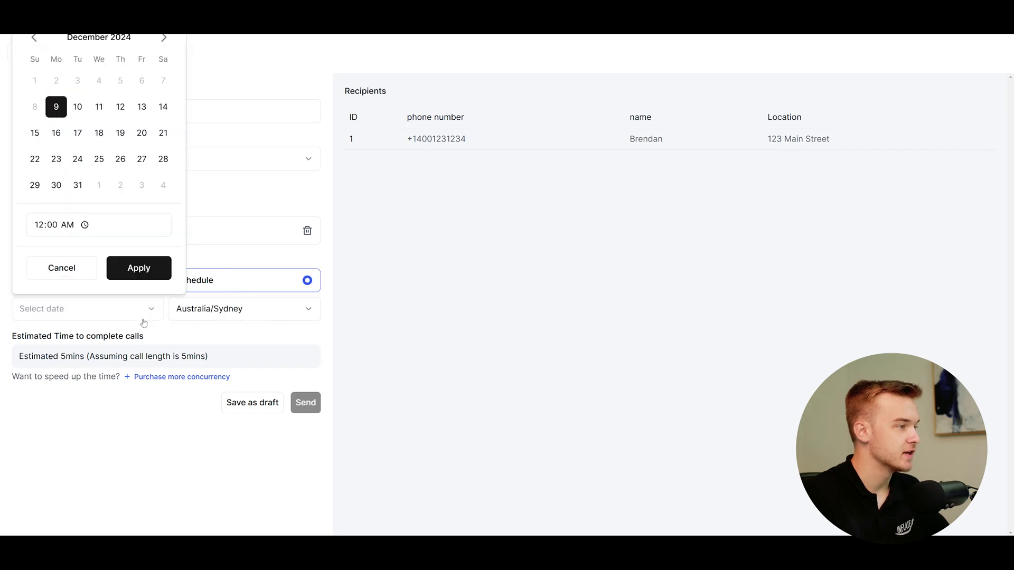
click(136, 267)
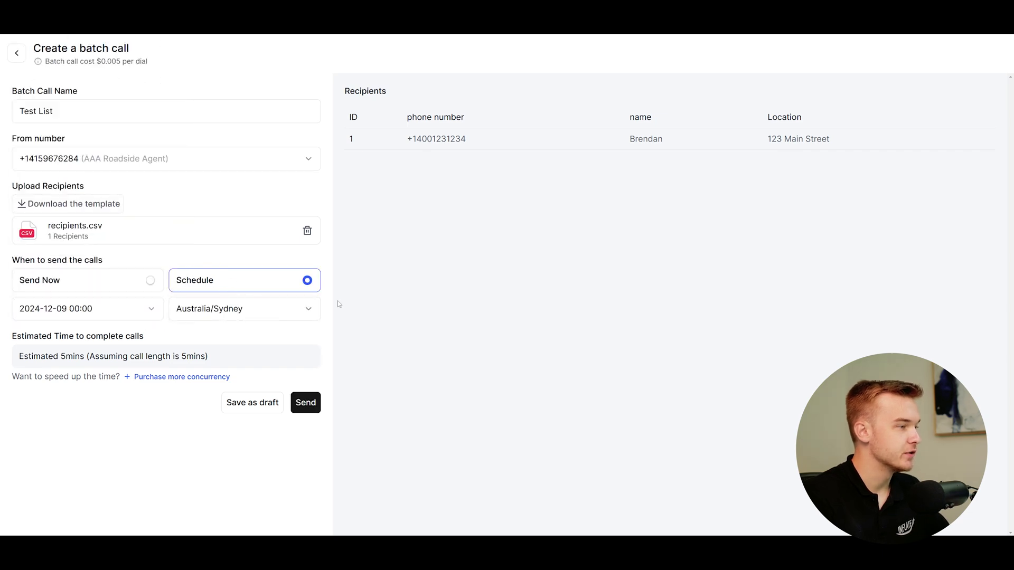
click(132, 308)
click(133, 278)
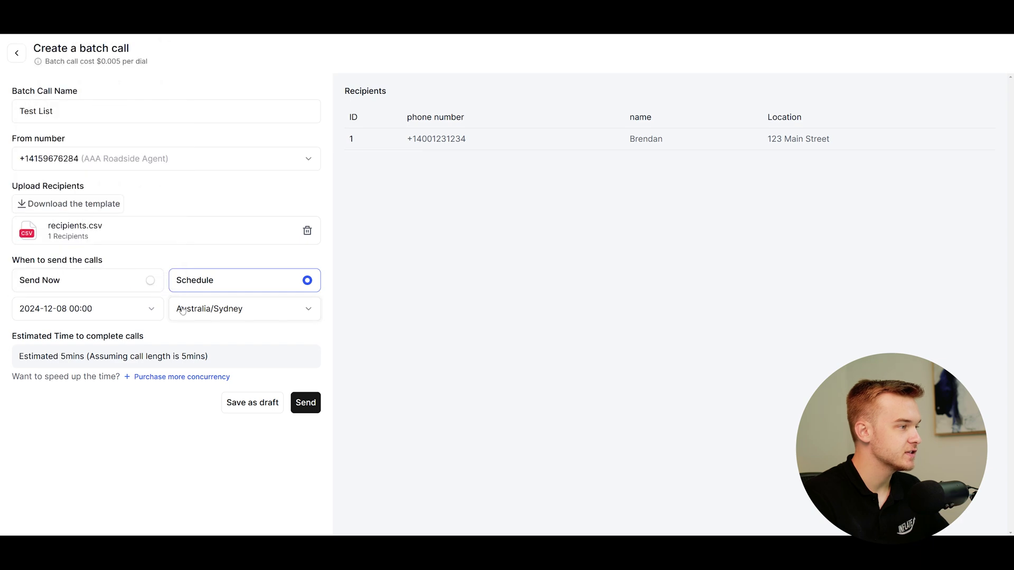
click(216, 316)
click(145, 225)
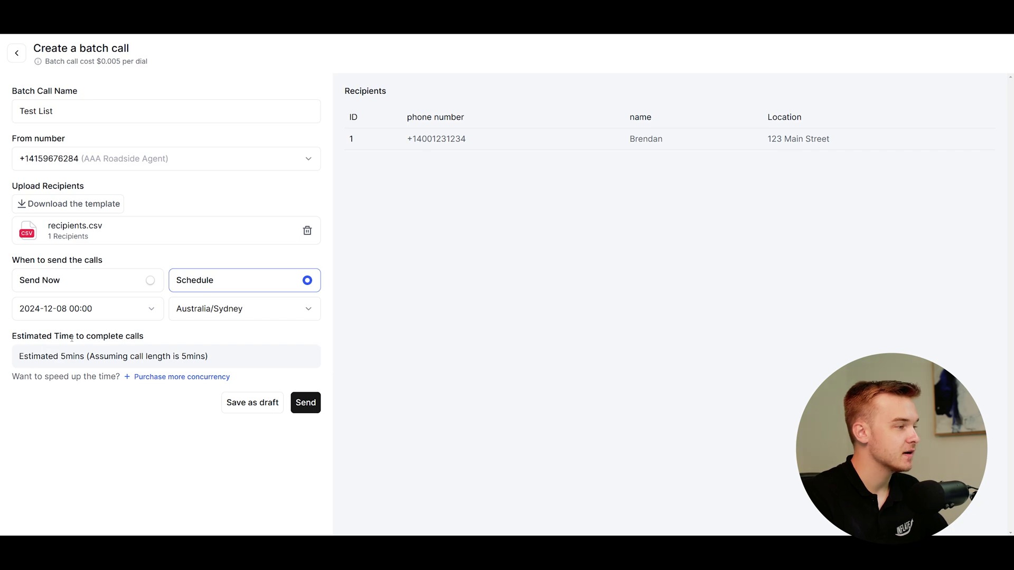
Step: Review the estimated completion time and its assumed 5-minute call length
drag(19, 356, 219, 356)
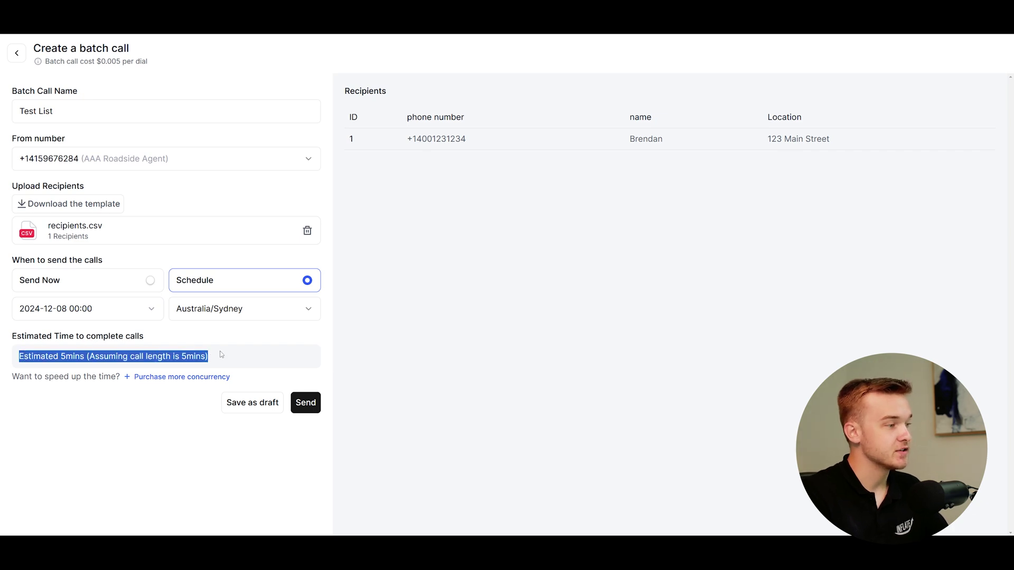
click(222, 356)
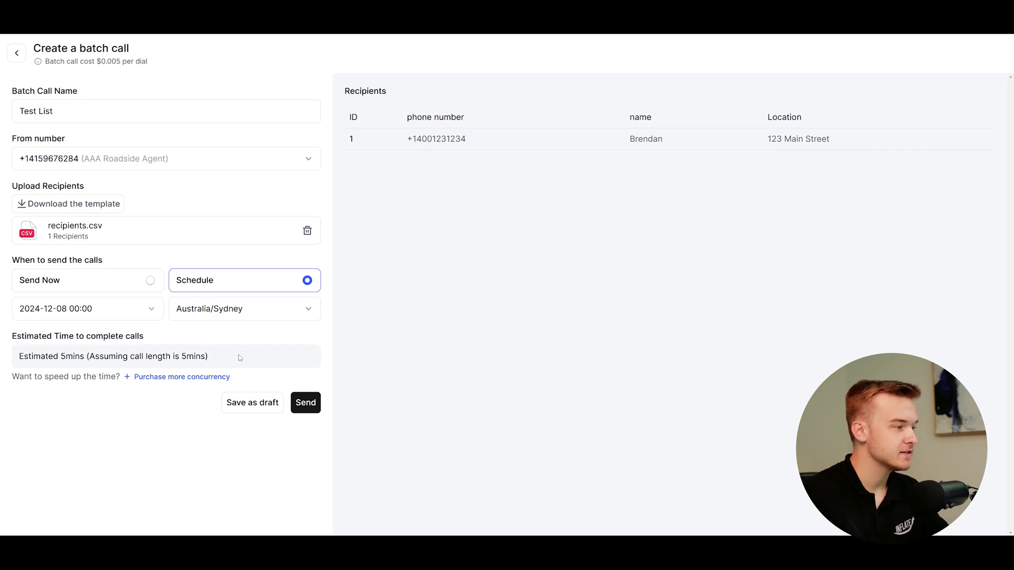
drag(186, 356, 208, 356)
click(191, 343)
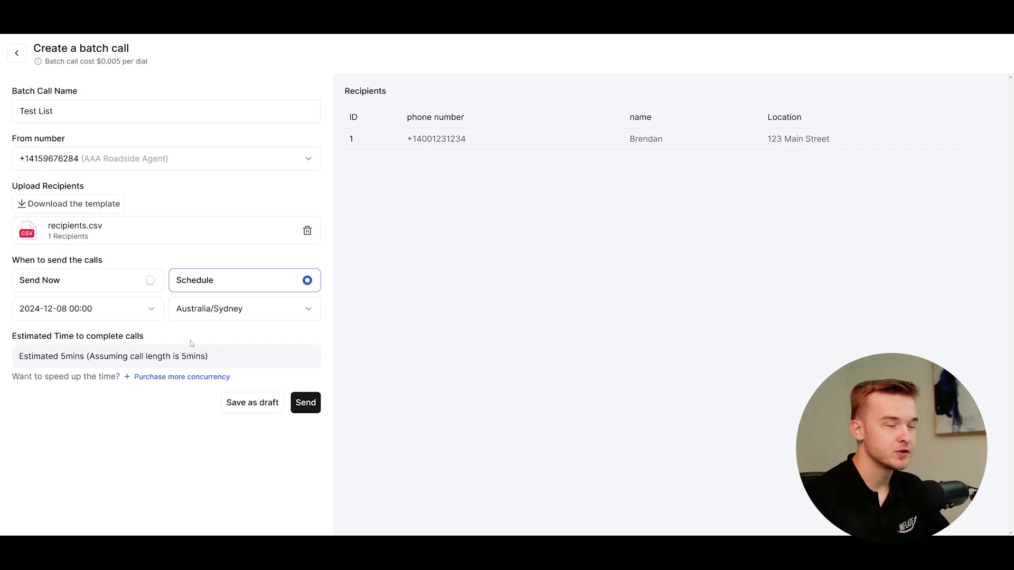
drag(181, 356, 194, 356)
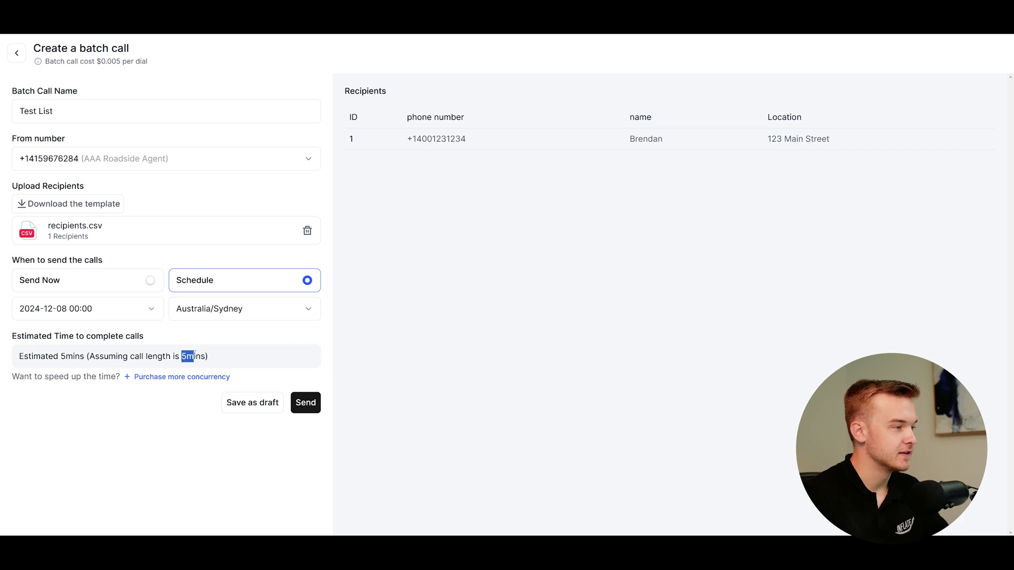
click(196, 349)
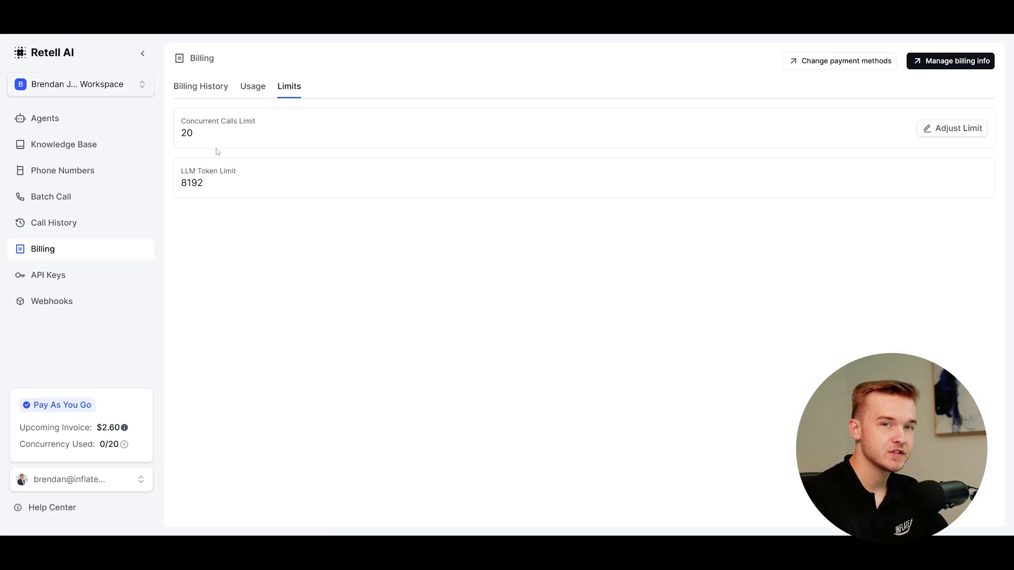
Step: Check the concurrent calls limit of 20, preview raising it to 30, then cancel without saving
drag(179, 132, 216, 136)
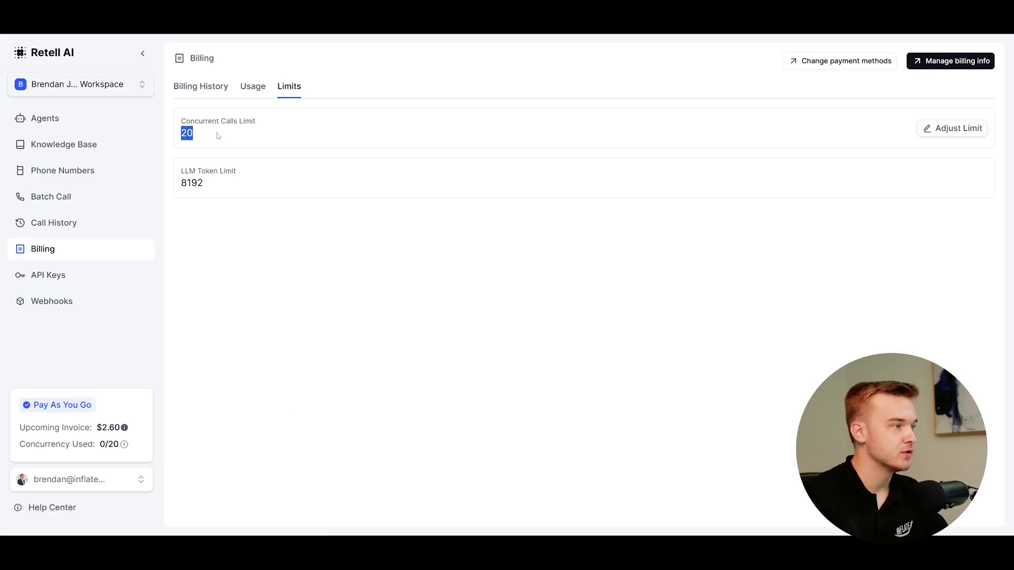
click(180, 112)
click(939, 132)
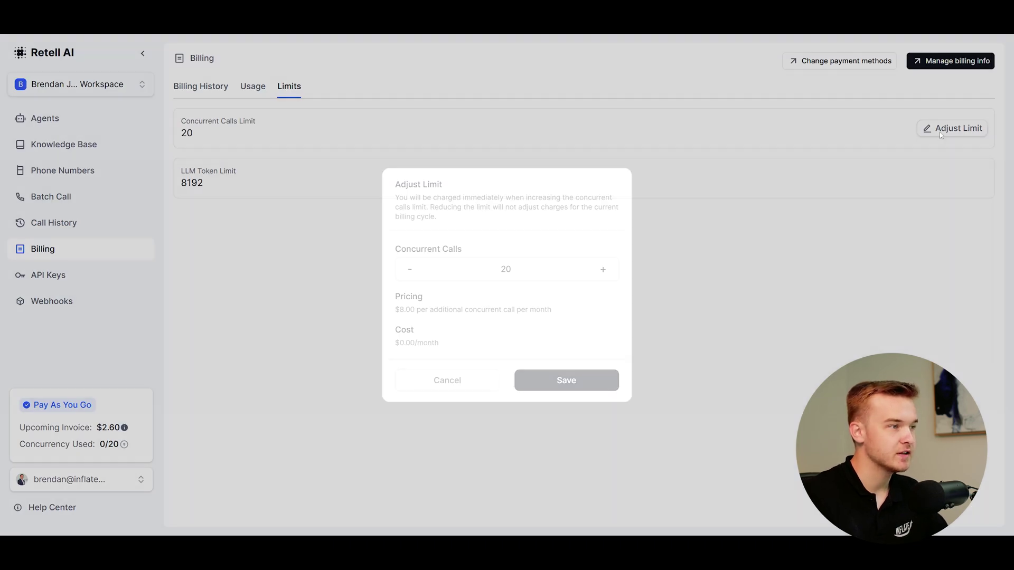
click(605, 273)
click(606, 273)
click(606, 274)
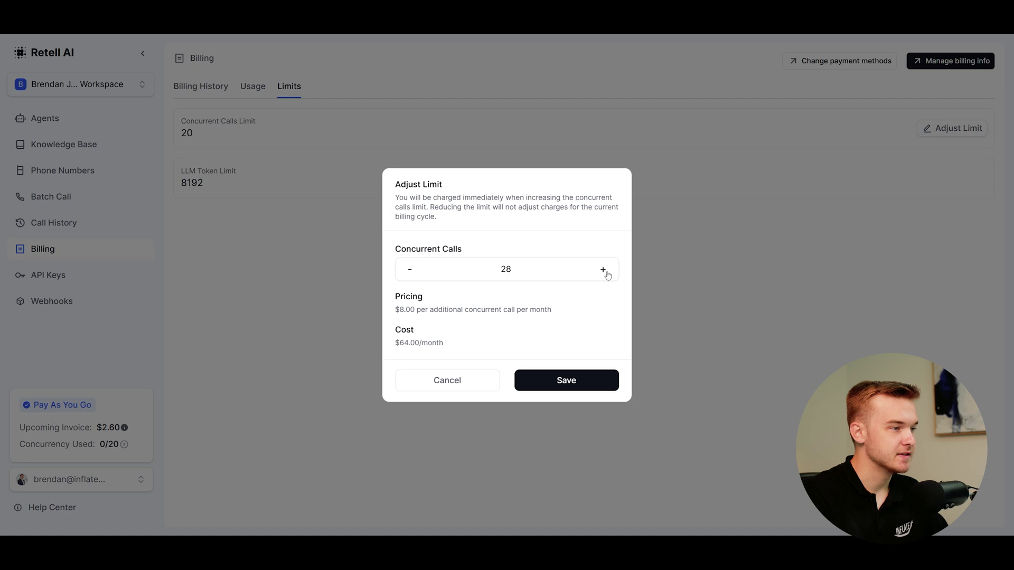
click(608, 276)
click(607, 276)
click(475, 377)
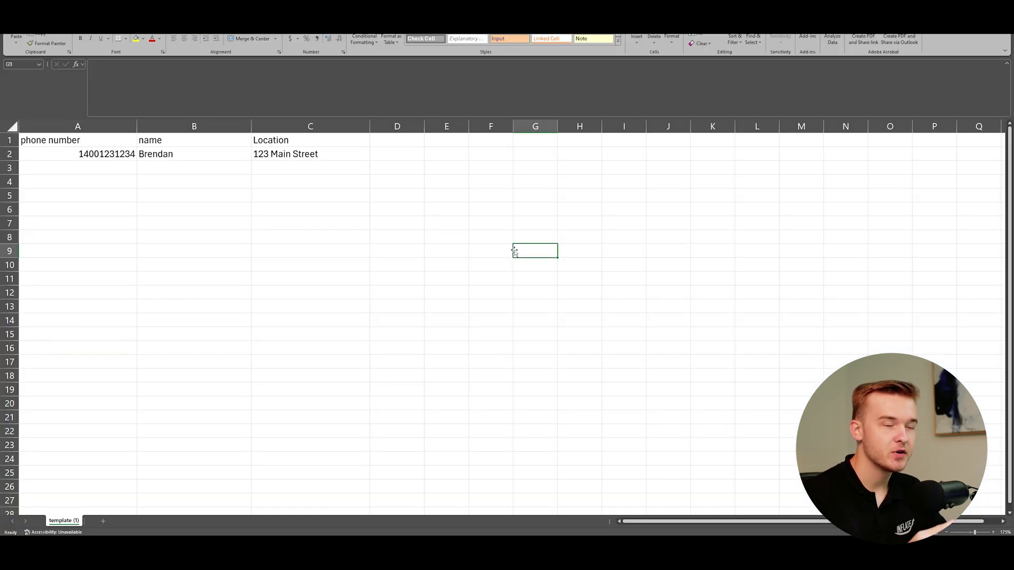
Step: Fill the A2:C2 recipient row down to row 427 and scroll to check the series
drag(72, 155, 295, 155)
drag(369, 160, 372, 422)
click(458, 333)
scroll(346, 276, up, 4)
scroll(353, 269, down, 4)
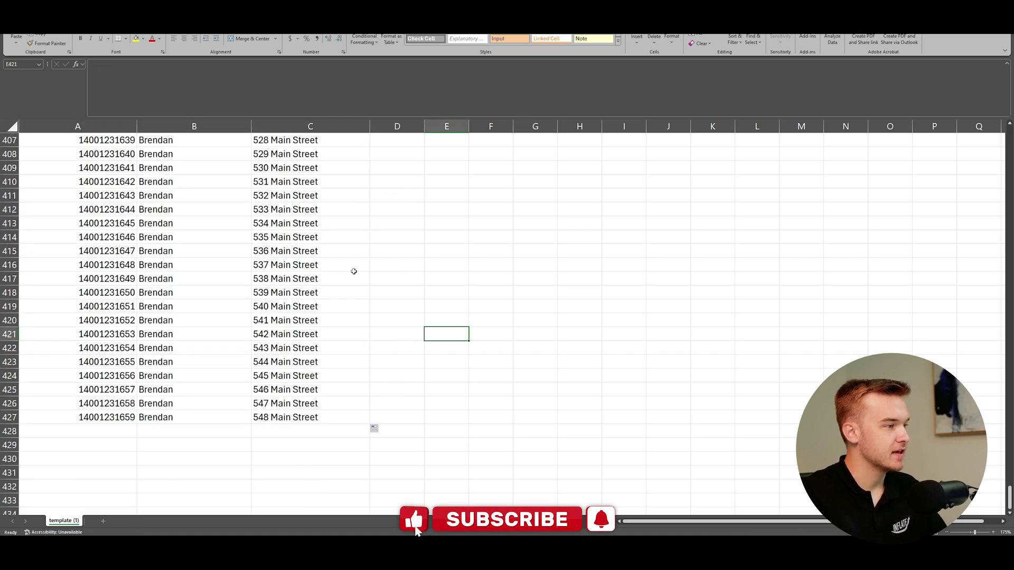
scroll(238, 331, up, 4)
scroll(319, 338, down, 3)
click(446, 291)
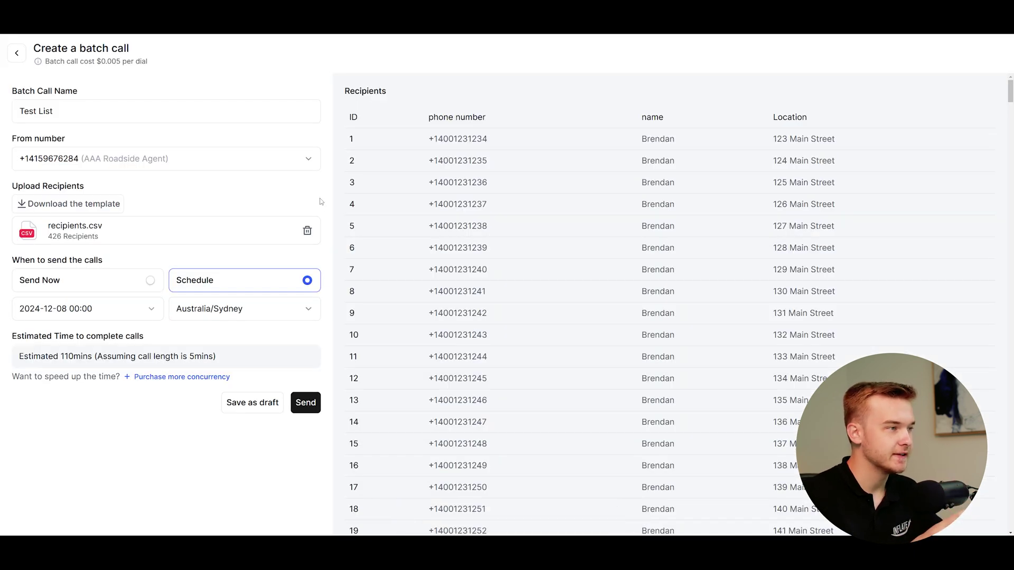
Step: Scroll through the 426-recipient list and check the updated 110-minute estimate
drag(1009, 90, 1002, 63)
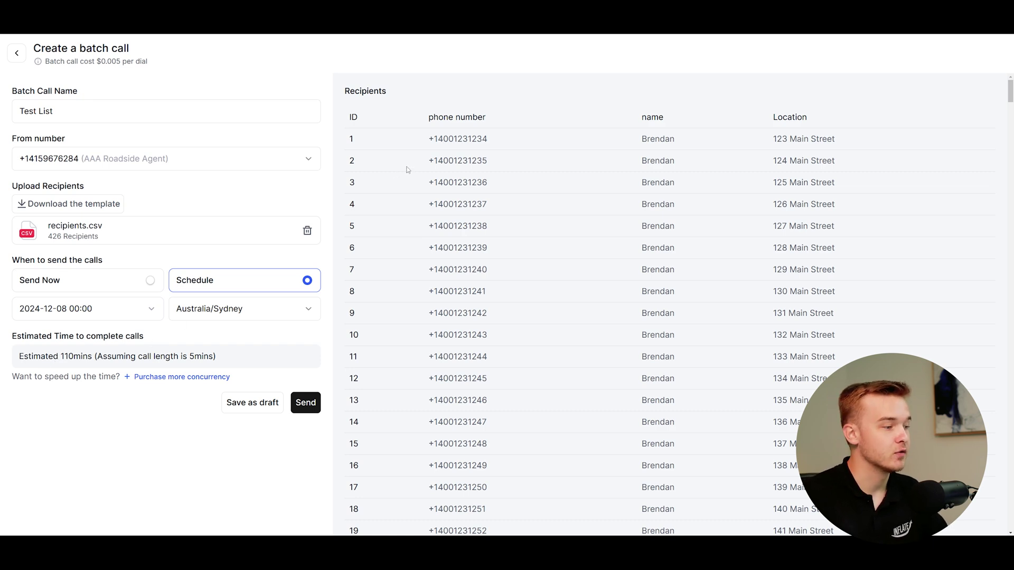
scroll(404, 169, down, 1)
scroll(494, 323, up, 1)
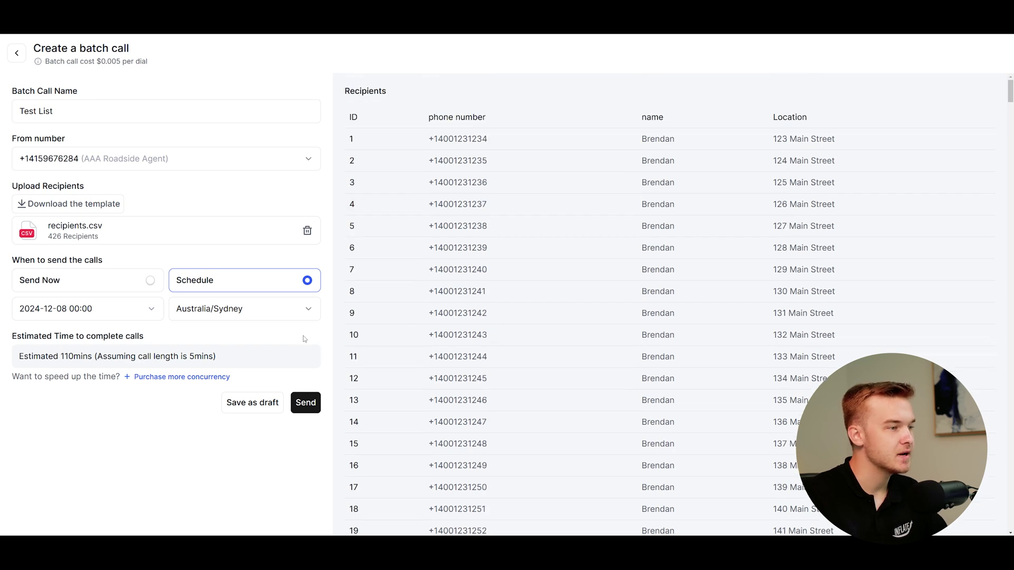
scroll(493, 305, down, 1)
drag(1007, 93, 846, 58)
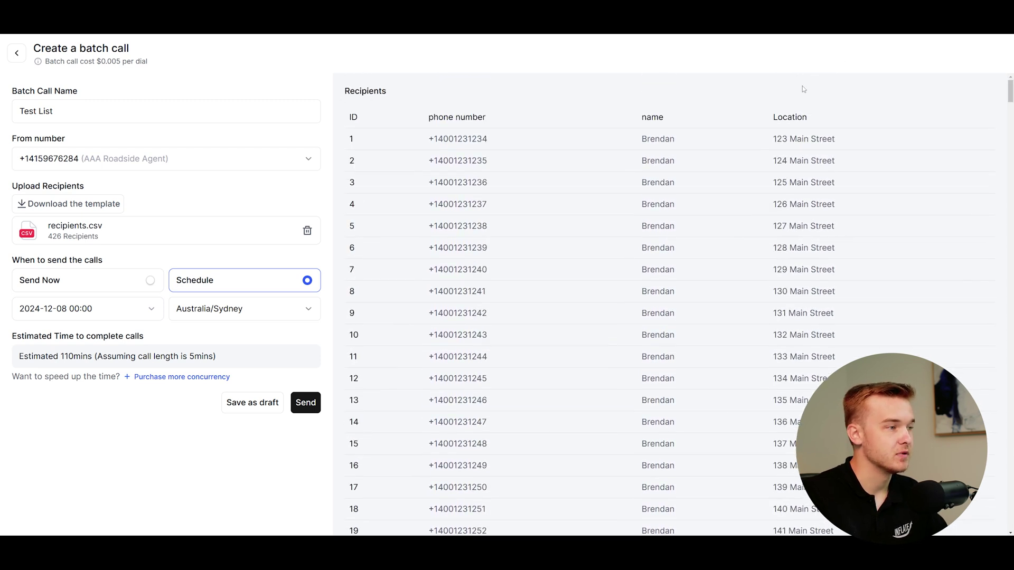
drag(1008, 91, 918, 66)
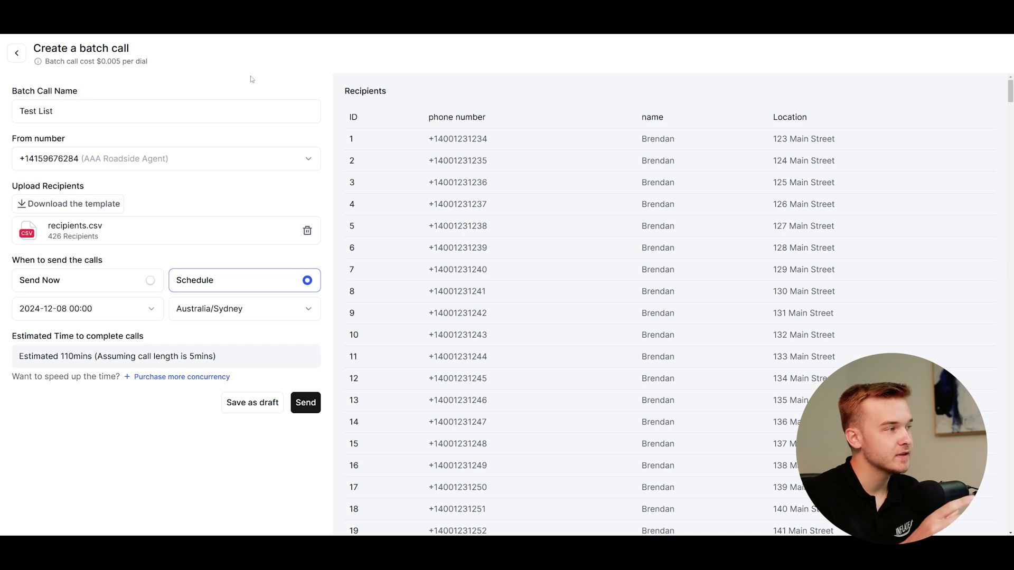
drag(47, 62, 90, 62)
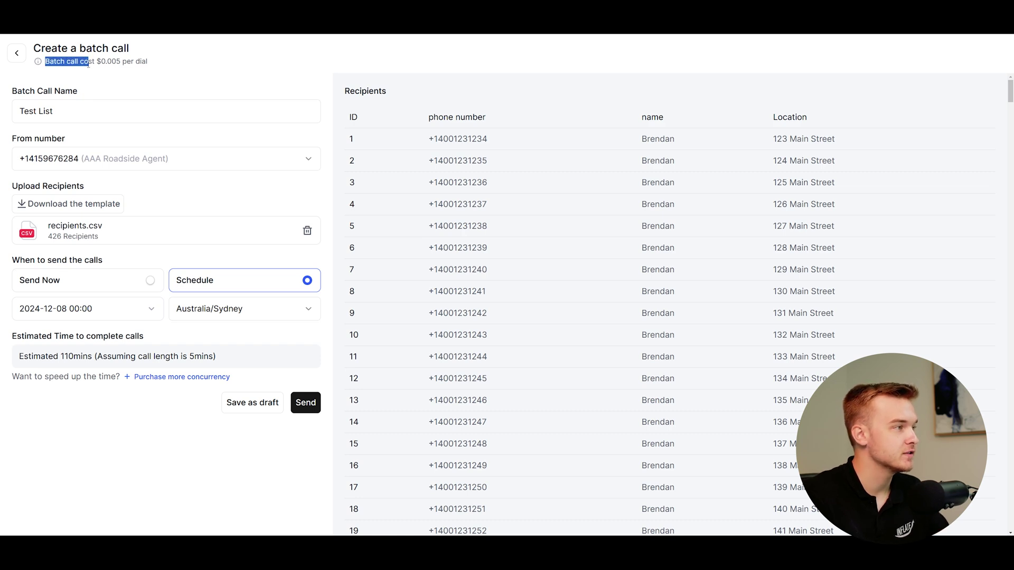
click(105, 64)
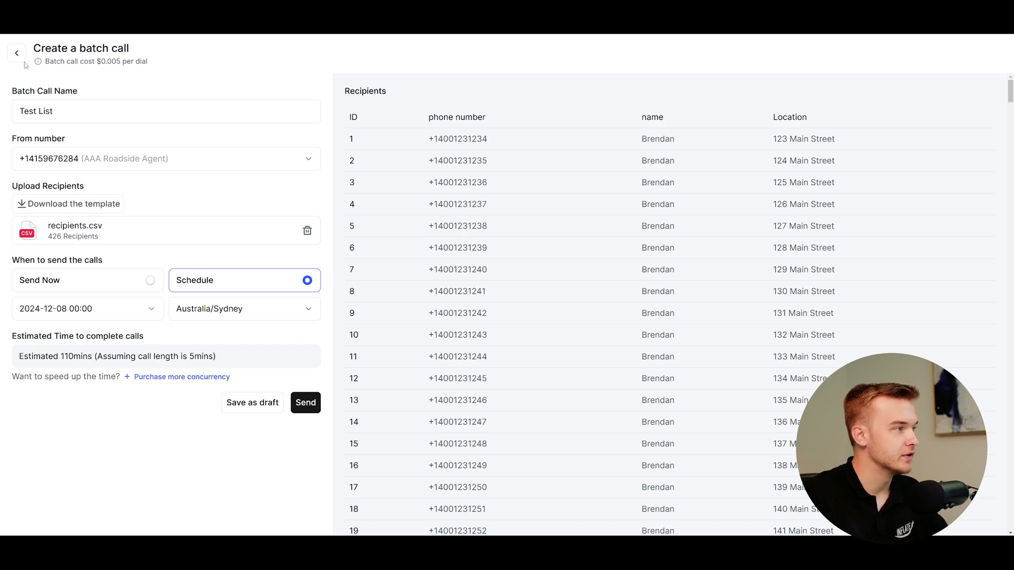
drag(47, 62, 129, 63)
click(165, 65)
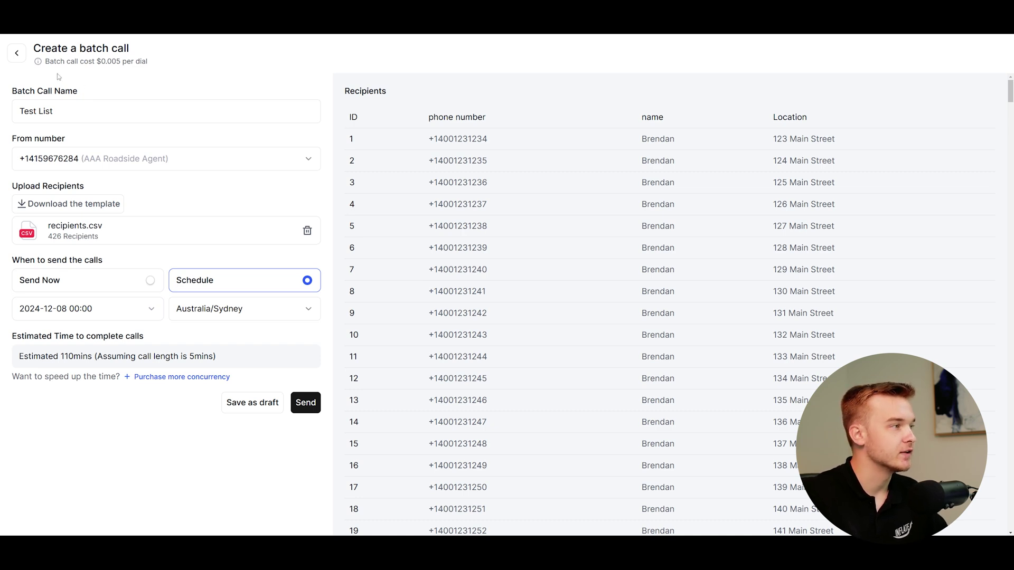
drag(46, 62, 151, 62)
click(160, 65)
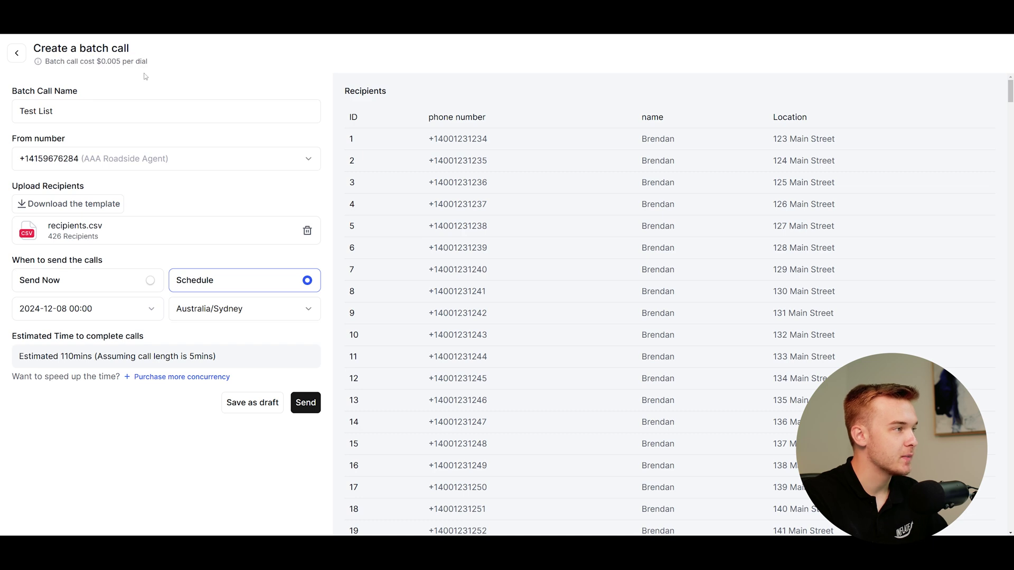